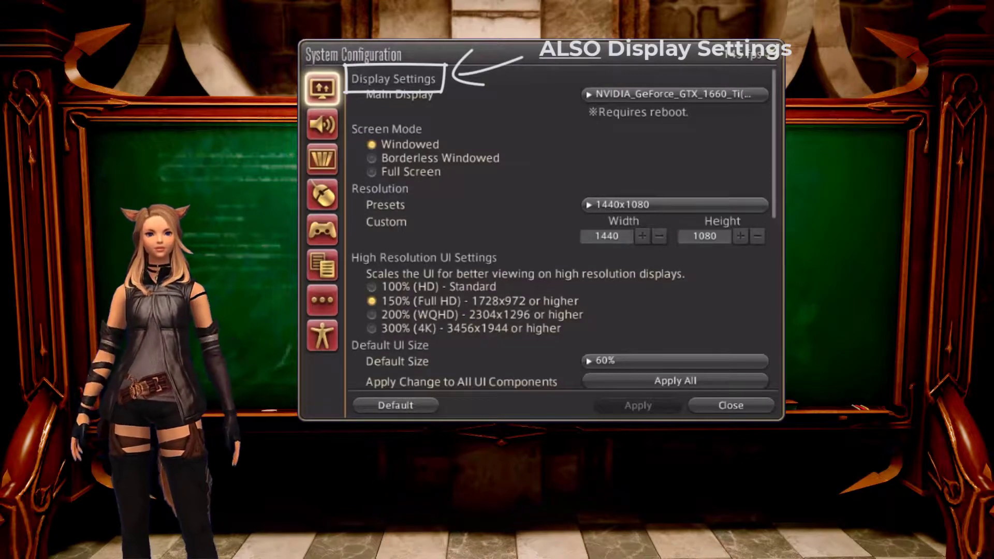
Set the main display to DISPLAY1 on the NVIDIA GeForce GTX 1660 Ti.
{"action": "left_click", "coordinate": [726, 96]}
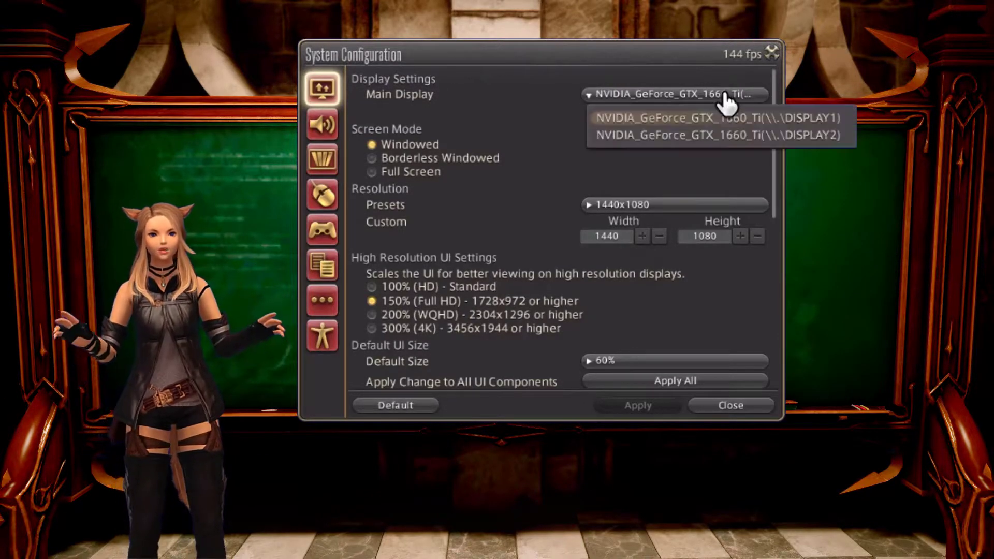
{"action": "left_click", "coordinate": [834, 121]}
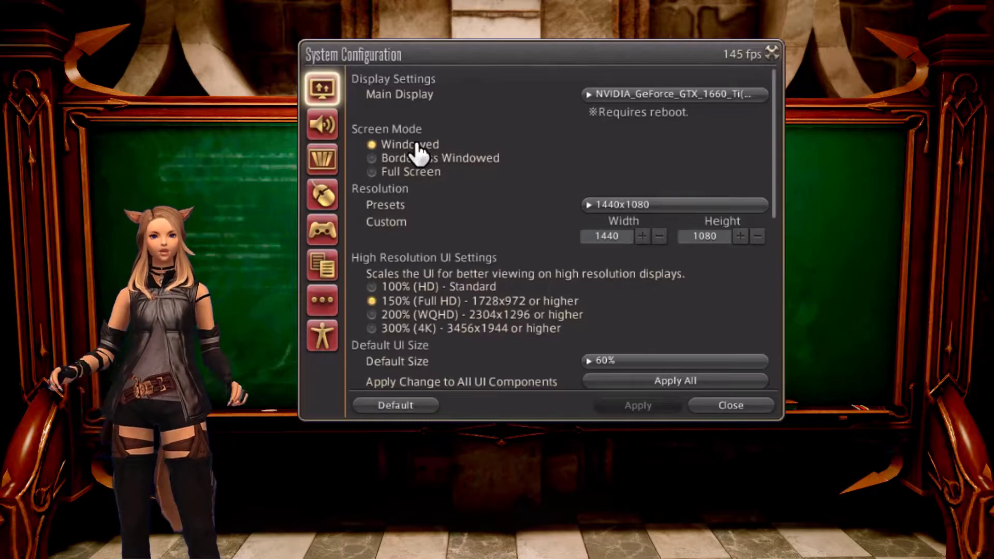
Try the Borderless Windowed and Full Screen modes, return the screen mode to Windowed, and apply it.
{"action": "left_click", "coordinate": [466, 160]}
{"action": "left_click", "coordinate": [440, 175]}
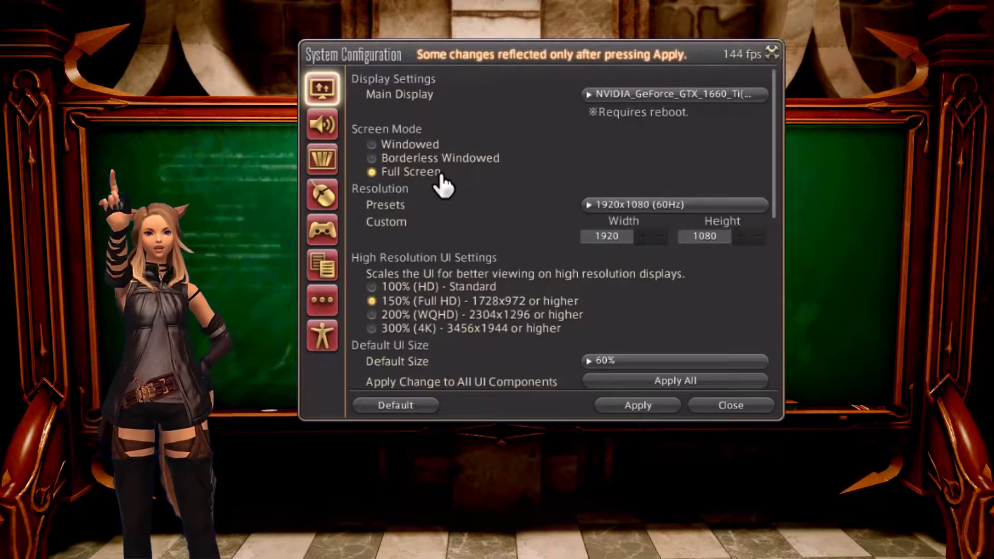
{"action": "left_click", "coordinate": [432, 149]}
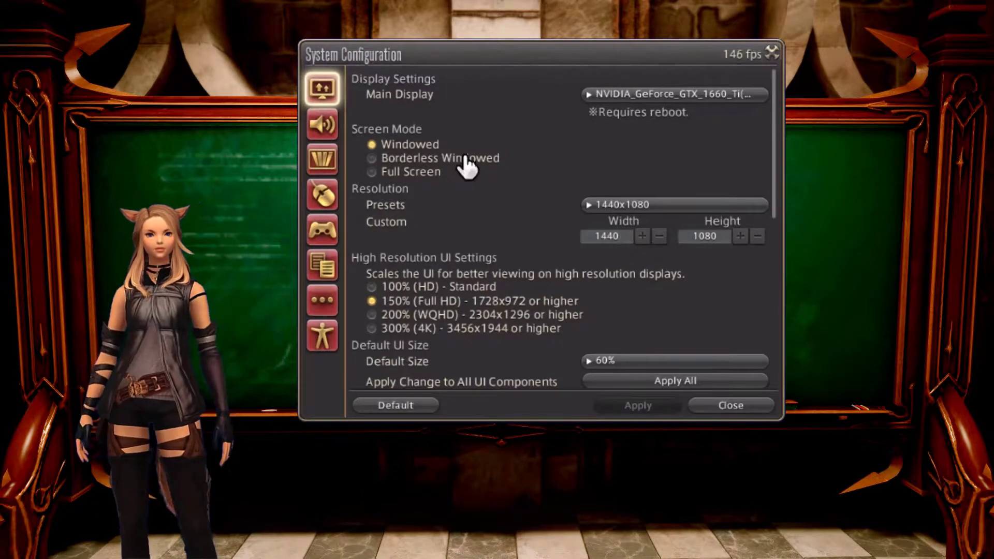
{"action": "left_click", "coordinate": [465, 158]}
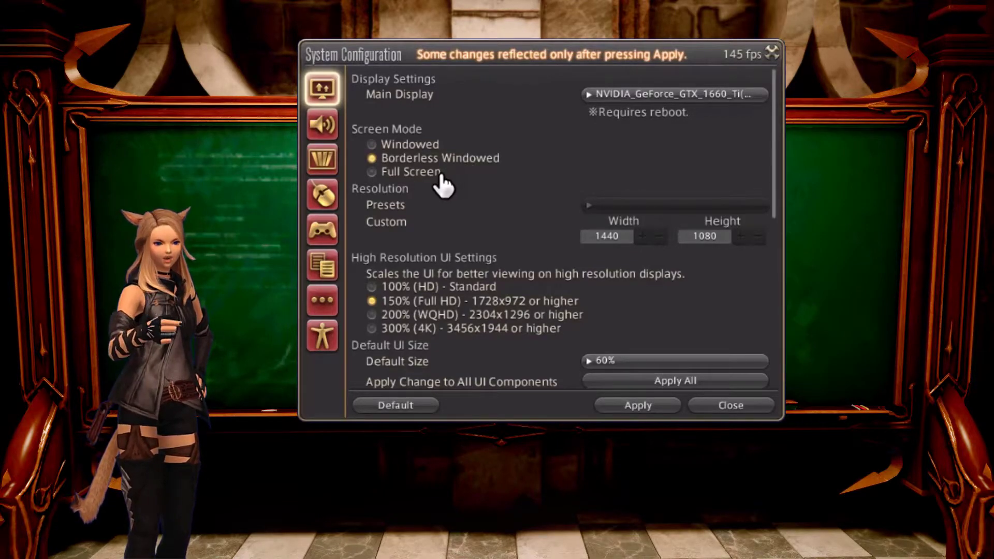
{"action": "left_click", "coordinate": [441, 173]}
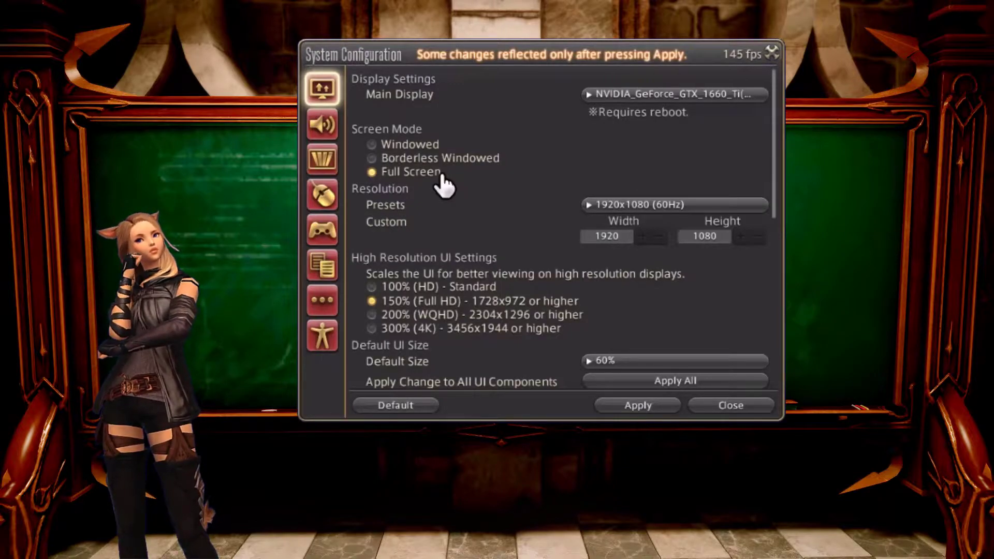
{"action": "left_click", "coordinate": [430, 145]}
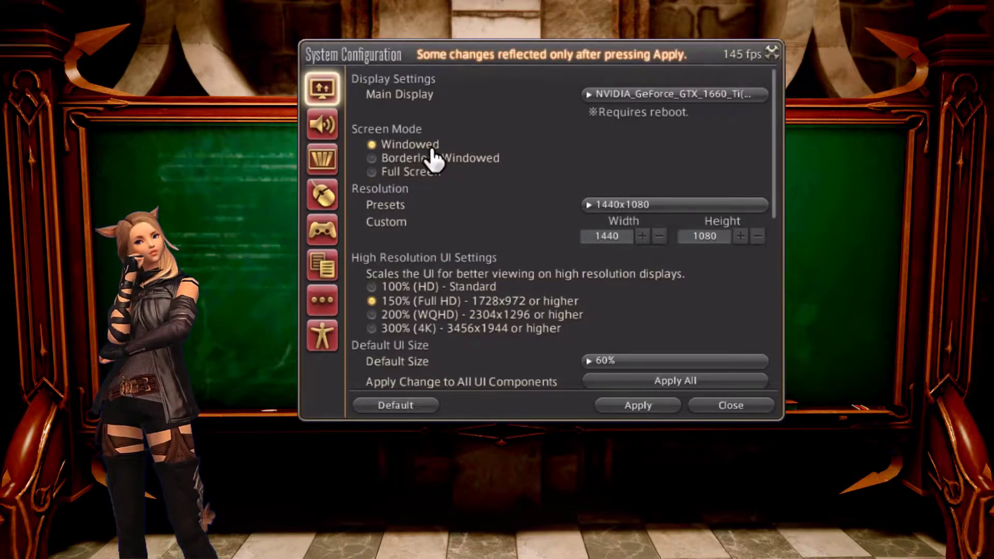
{"action": "left_click", "coordinate": [628, 406]}
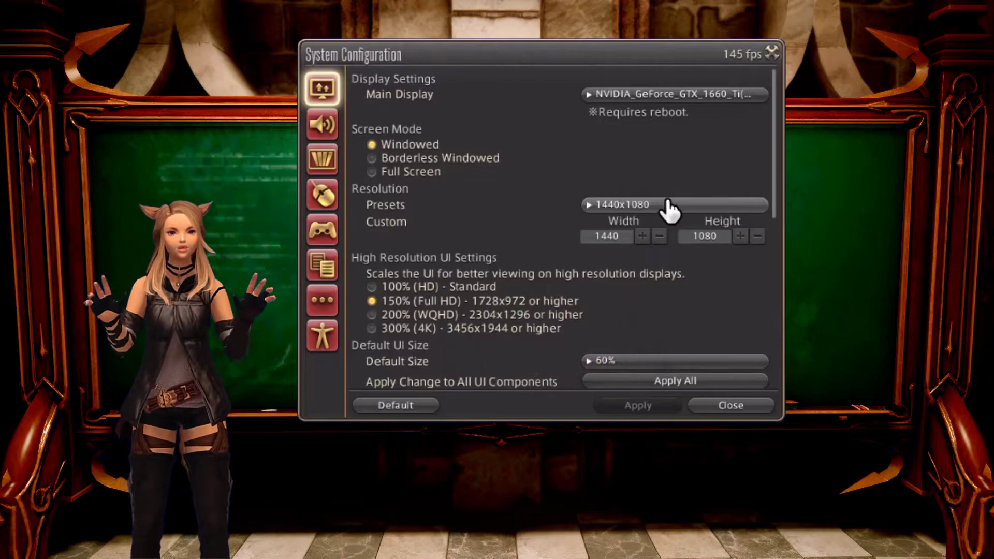
Select 1440x1080 from the resolution presets.
{"action": "left_click", "coordinate": [669, 207]}
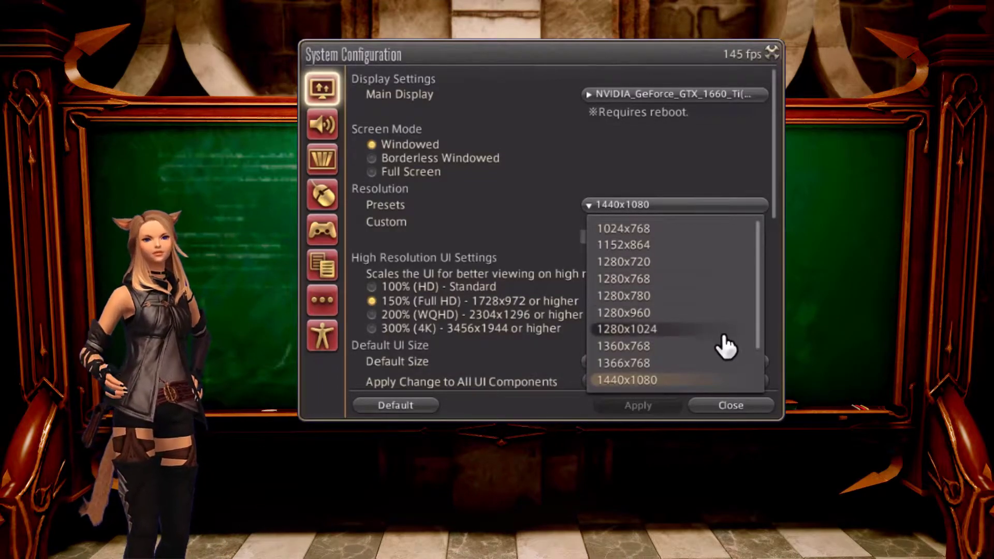
{"action": "scroll", "coordinate": [725, 370], "scroll_direction": "down", "scroll_amount": 3}
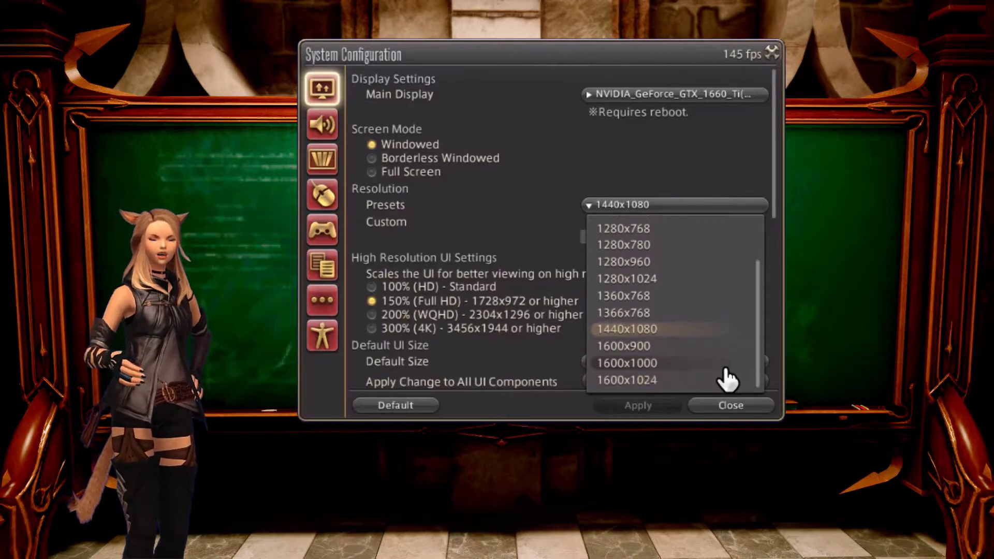
{"action": "left_click", "coordinate": [713, 330]}
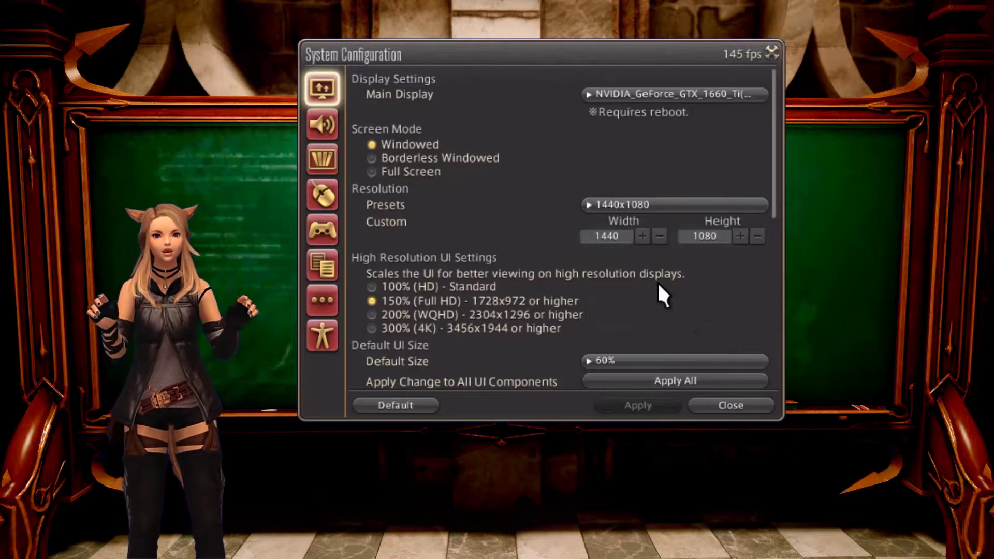
Examine the custom resolution width and height fields and the display resolution in Windows Settings.
{"action": "left_click", "coordinate": [623, 237]}
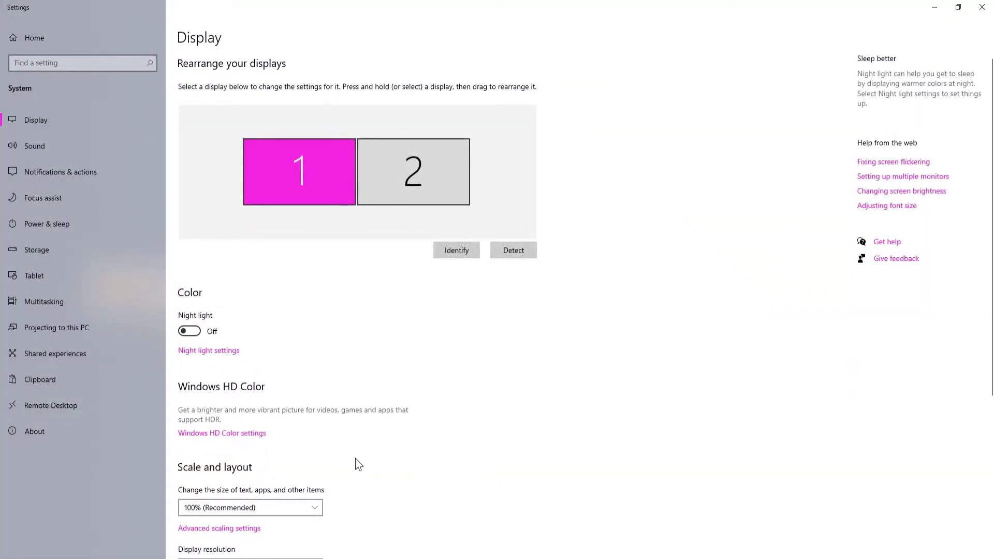
{"action": "scroll", "coordinate": [355, 458], "scroll_direction": "down", "scroll_amount": 5}
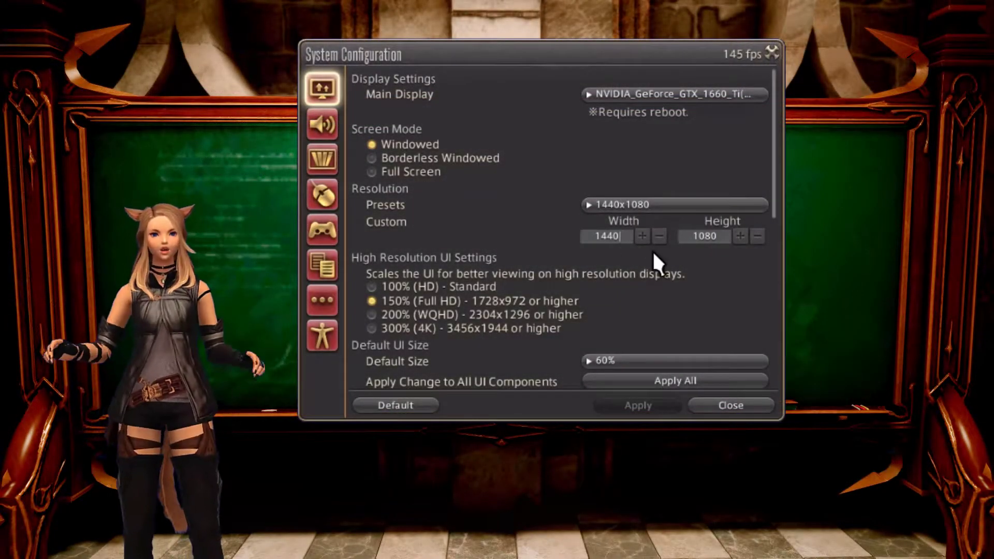
{"action": "left_click", "coordinate": [722, 232]}
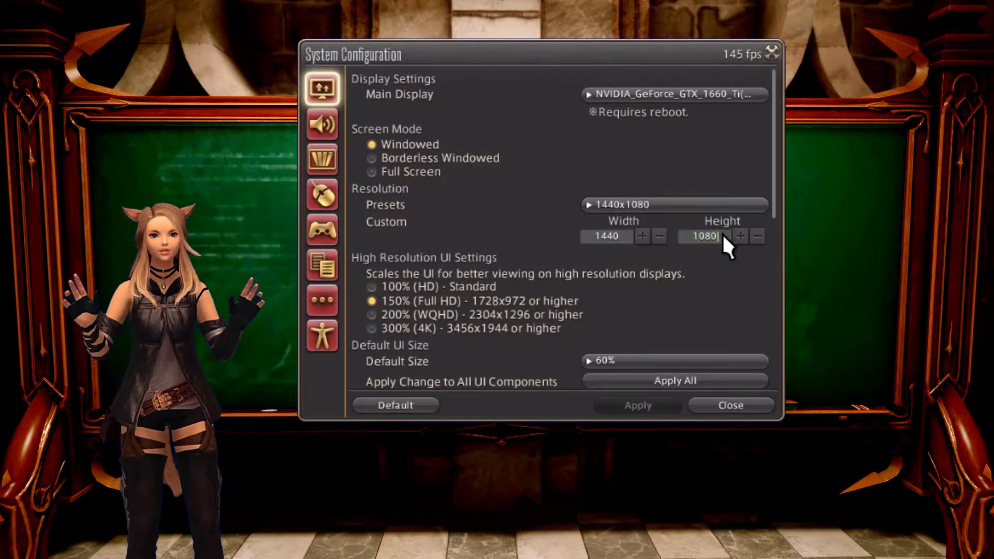
{"action": "left_click", "coordinate": [539, 279]}
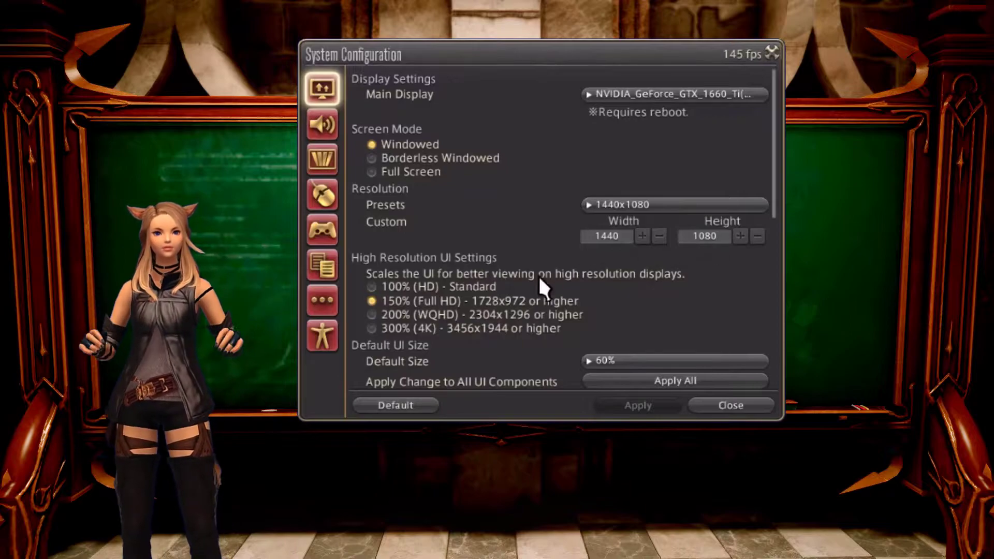
Try the other high resolution UI scales, set the scale to 150% (Full HD), and apply it.
{"action": "left_click", "coordinate": [495, 295]}
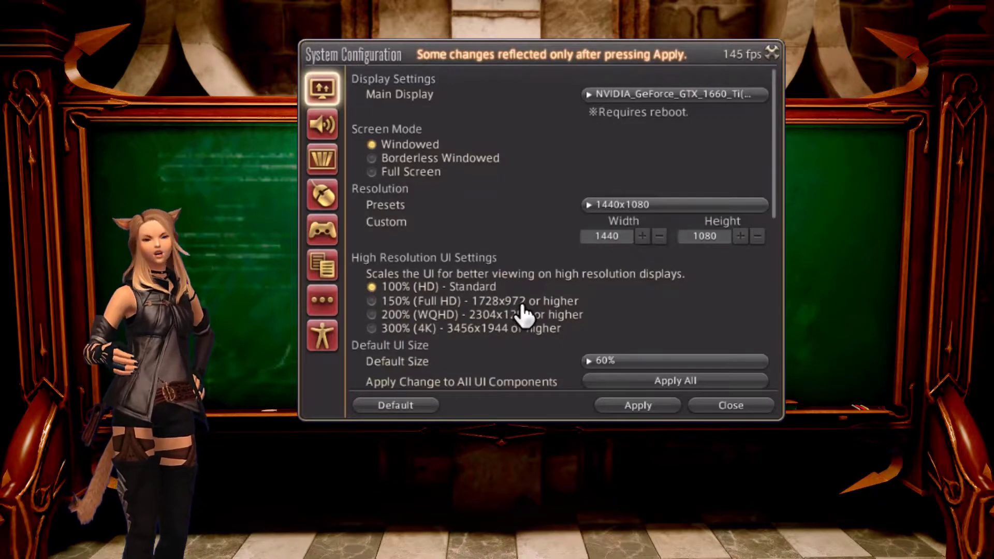
{"action": "left_click", "coordinate": [523, 303]}
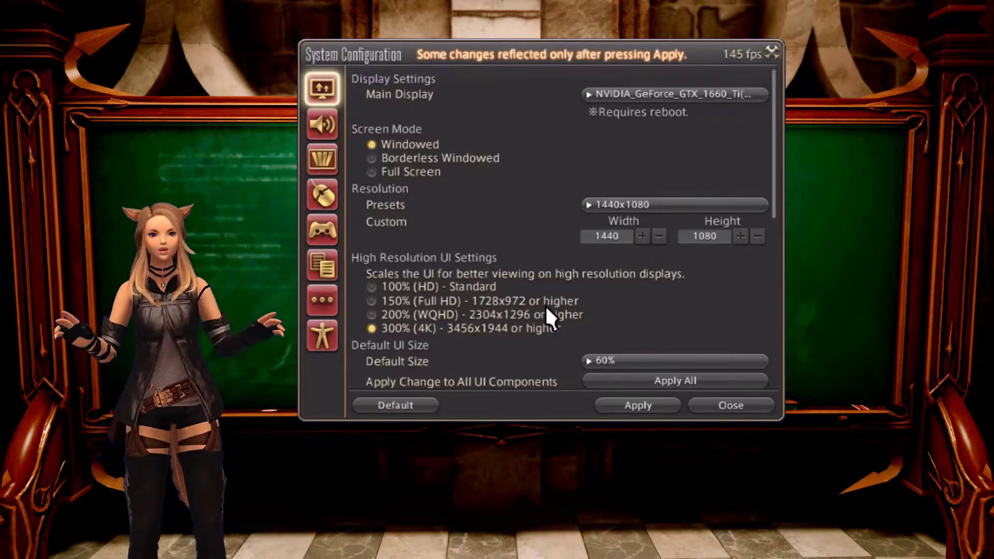
{"action": "left_click", "coordinate": [546, 304]}
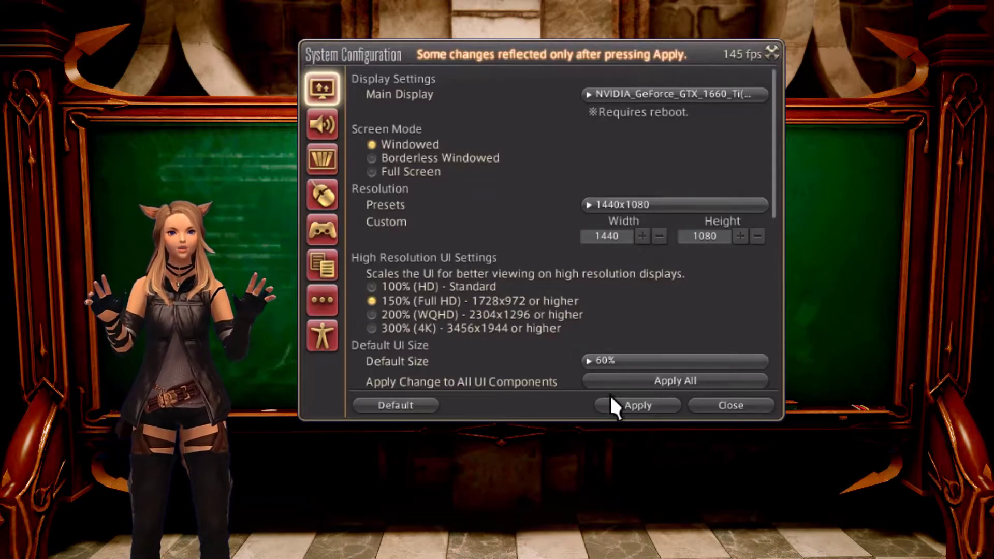
{"action": "left_click", "coordinate": [628, 406]}
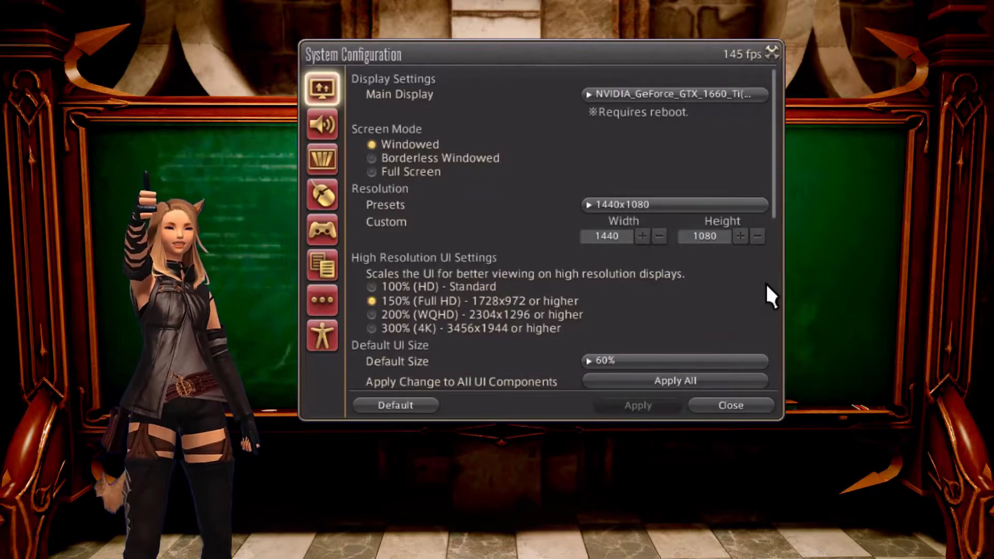
Set the default UI size to 60% and apply it to all UI components.
{"action": "scroll", "coordinate": [765, 283], "scroll_direction": "down", "scroll_amount": 3}
{"action": "scroll", "coordinate": [765, 286], "scroll_direction": "down", "scroll_amount": 4}
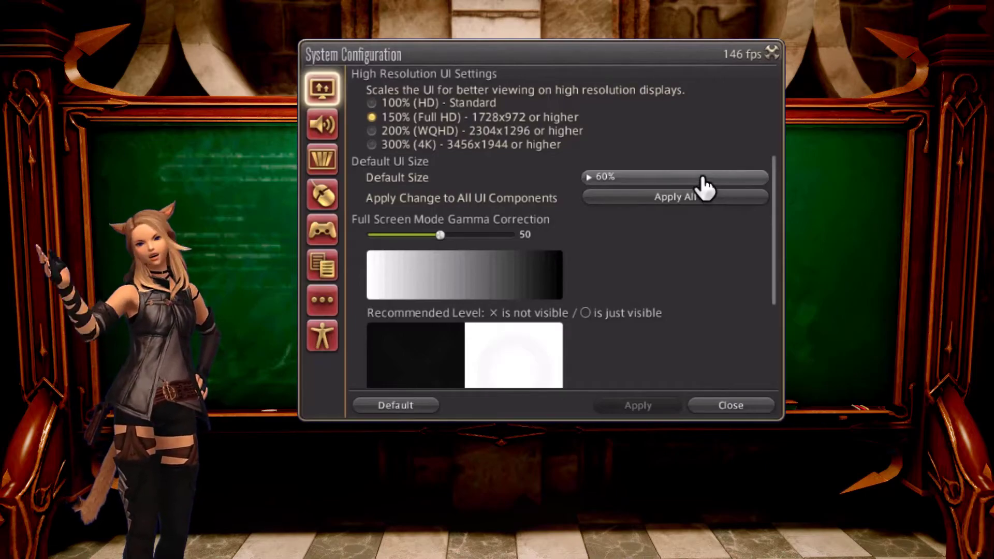
{"action": "left_click", "coordinate": [703, 178]}
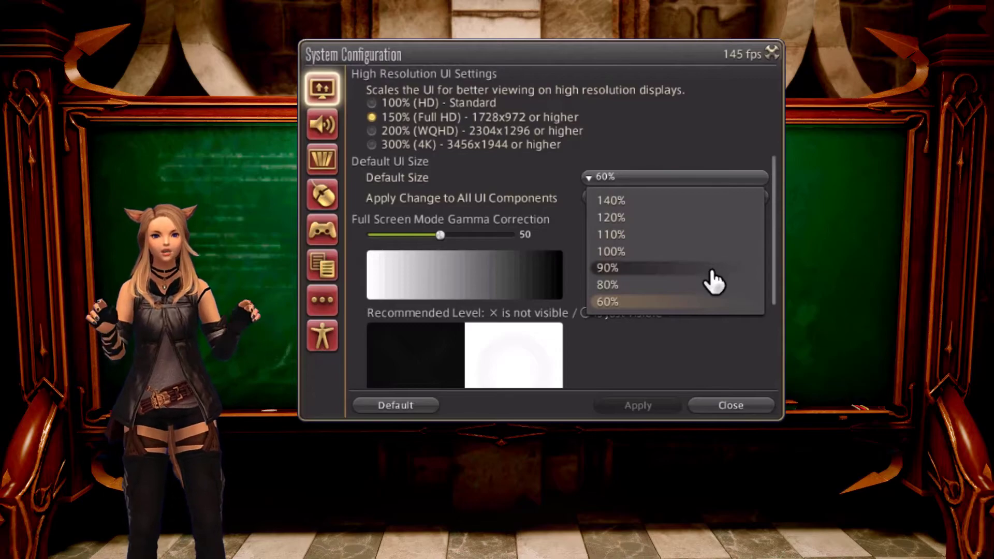
{"action": "left_click", "coordinate": [711, 304]}
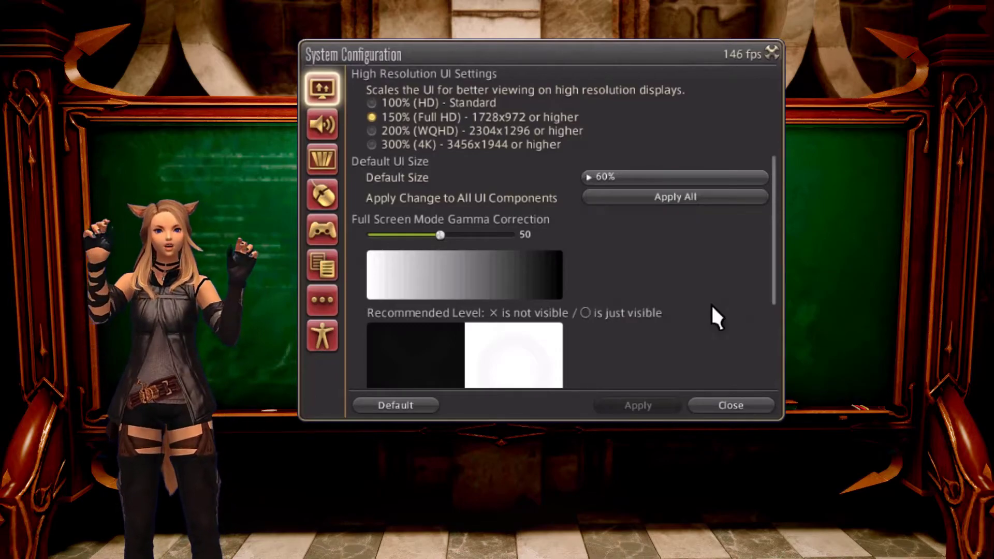
{"action": "left_click", "coordinate": [732, 204]}
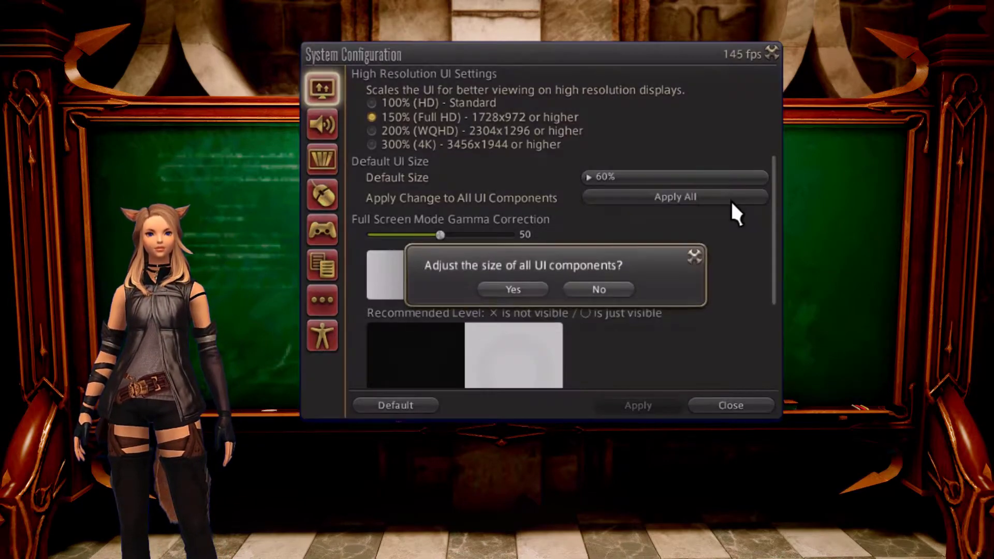
{"action": "left_click", "coordinate": [532, 294]}
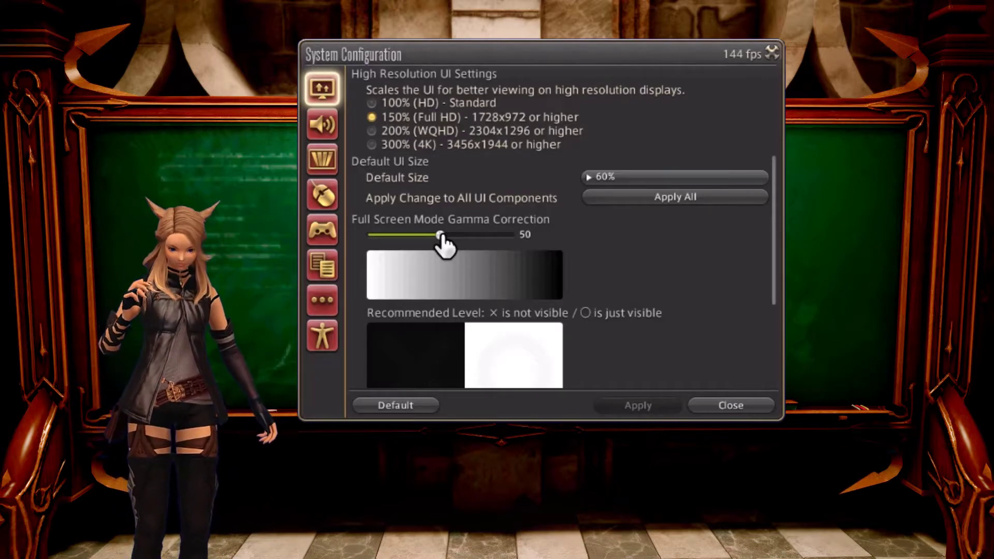
Set the full screen mode gamma correction to 50 and the character lighting to 25, applying each change.
{"action": "mouse_move", "coordinate": [438, 235]}
{"action": "left_mouse_down"}
{"action": "mouse_move", "coordinate": [456, 236]}
{"action": "mouse_move", "coordinate": [414, 236]}
{"action": "mouse_move", "coordinate": [439, 235]}
{"action": "left_mouse_up"}
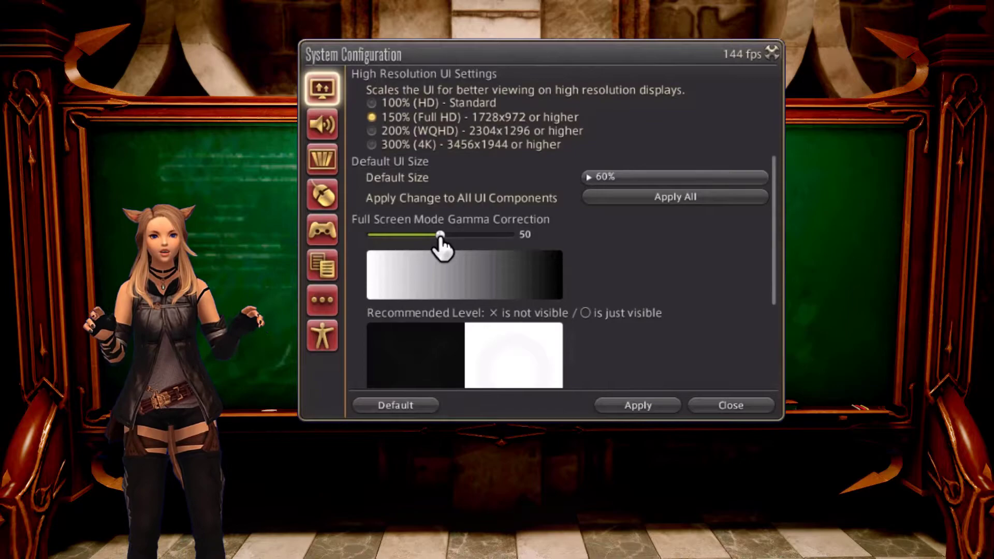
{"action": "left_click", "coordinate": [663, 408]}
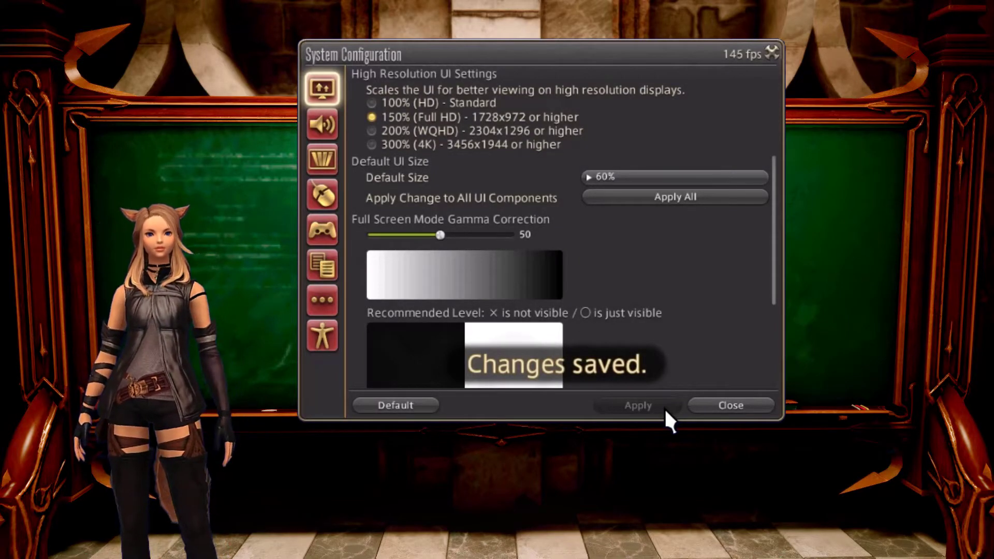
{"action": "scroll", "coordinate": [721, 324], "scroll_direction": "down", "scroll_amount": 3}
{"action": "scroll", "coordinate": [722, 325], "scroll_direction": "down", "scroll_amount": 4}
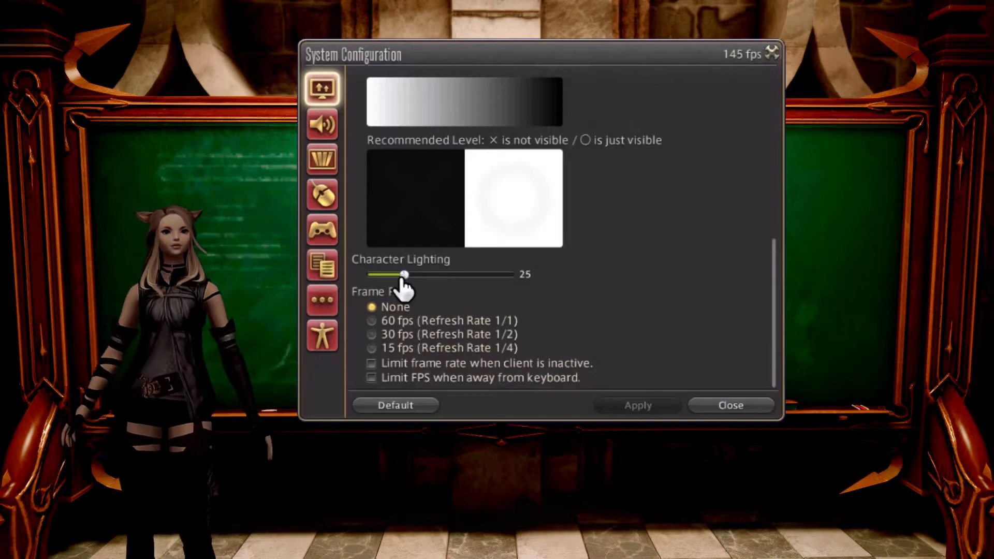
{"action": "mouse_move", "coordinate": [402, 280]}
{"action": "left_mouse_down"}
{"action": "mouse_move", "coordinate": [438, 282]}
{"action": "mouse_move", "coordinate": [404, 282]}
{"action": "left_mouse_up"}
{"action": "left_click", "coordinate": [633, 404]}
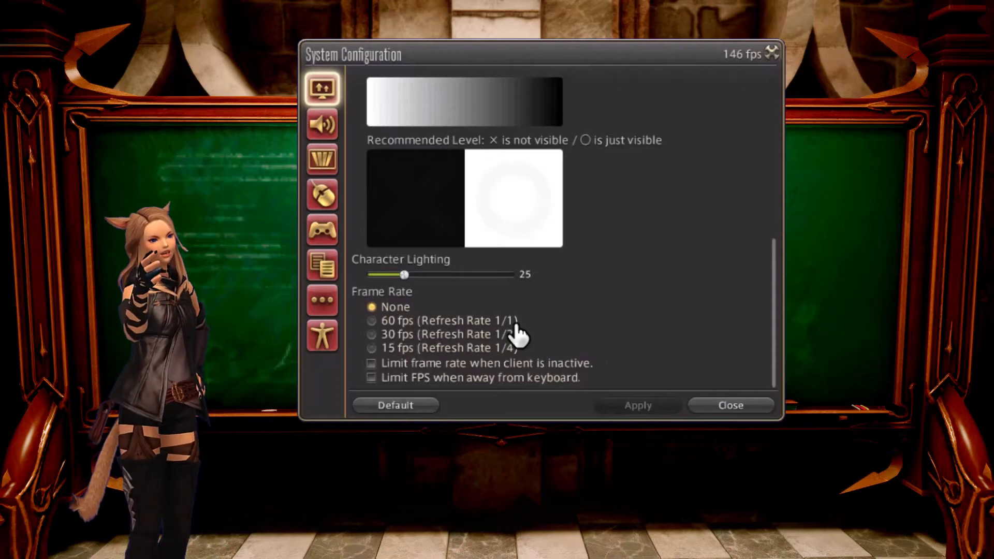
Try the fps limits, return the frame rate to None with the away-from-keyboard limit off, and apply the settings.
{"action": "left_click", "coordinate": [509, 323]}
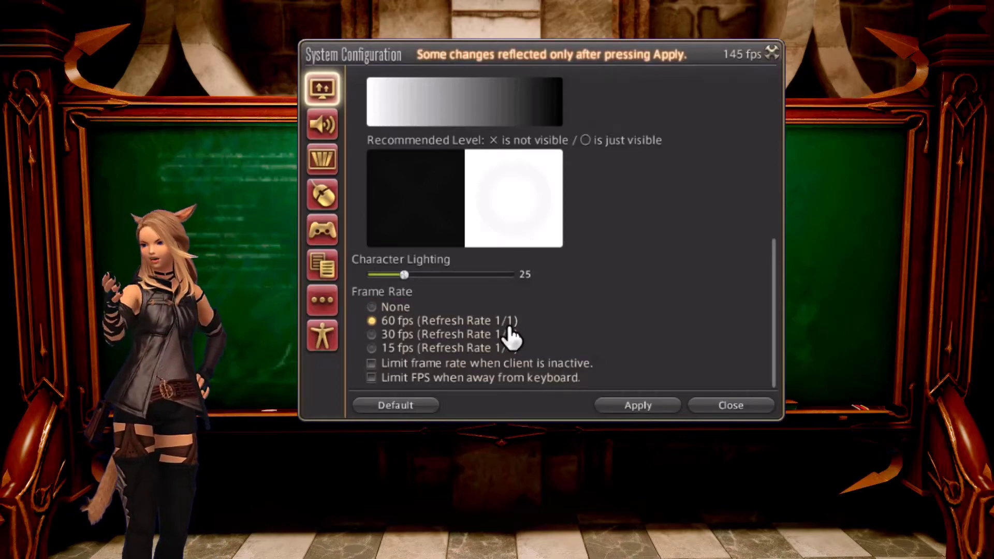
{"action": "left_click", "coordinate": [510, 336]}
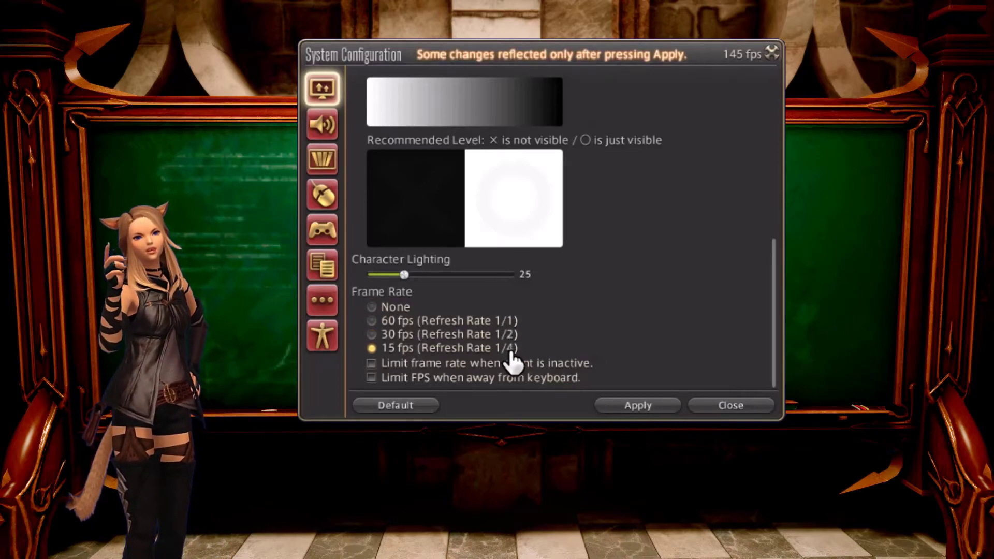
{"action": "left_click", "coordinate": [391, 307]}
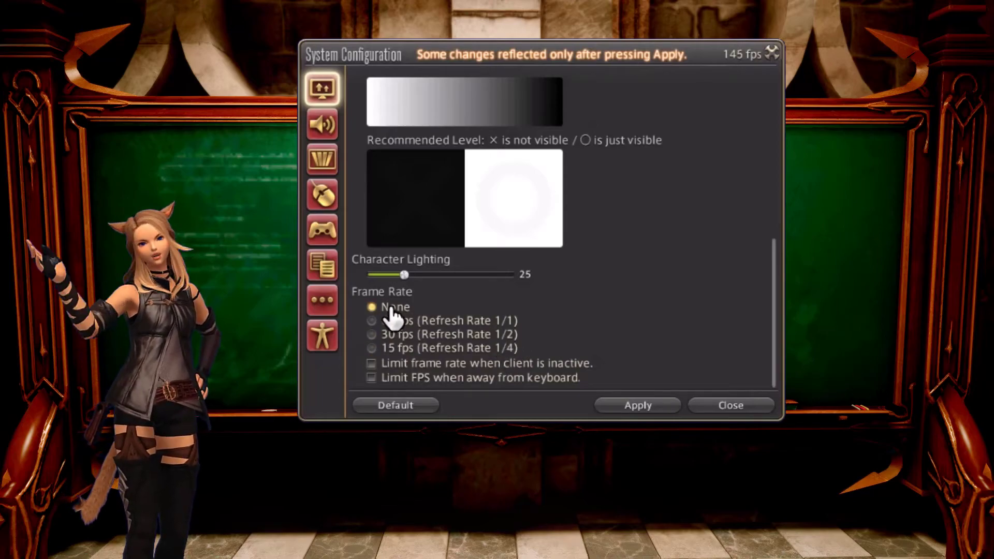
{"action": "left_click", "coordinate": [500, 380]}
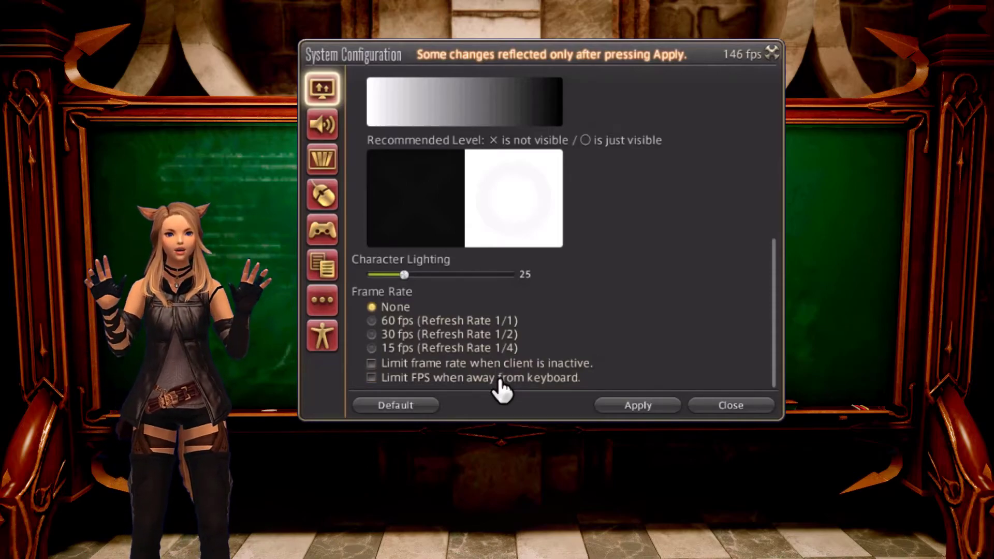
{"action": "left_click", "coordinate": [624, 408]}
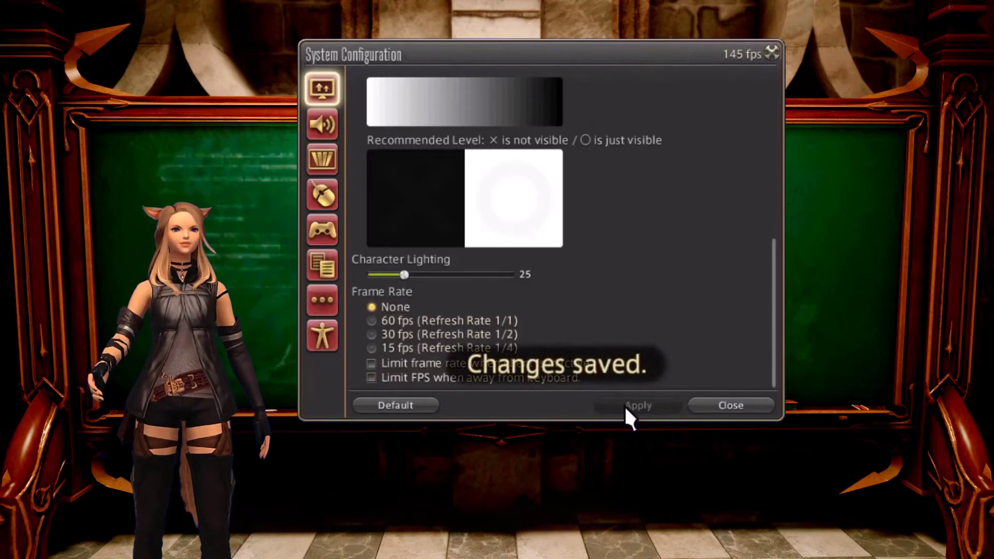